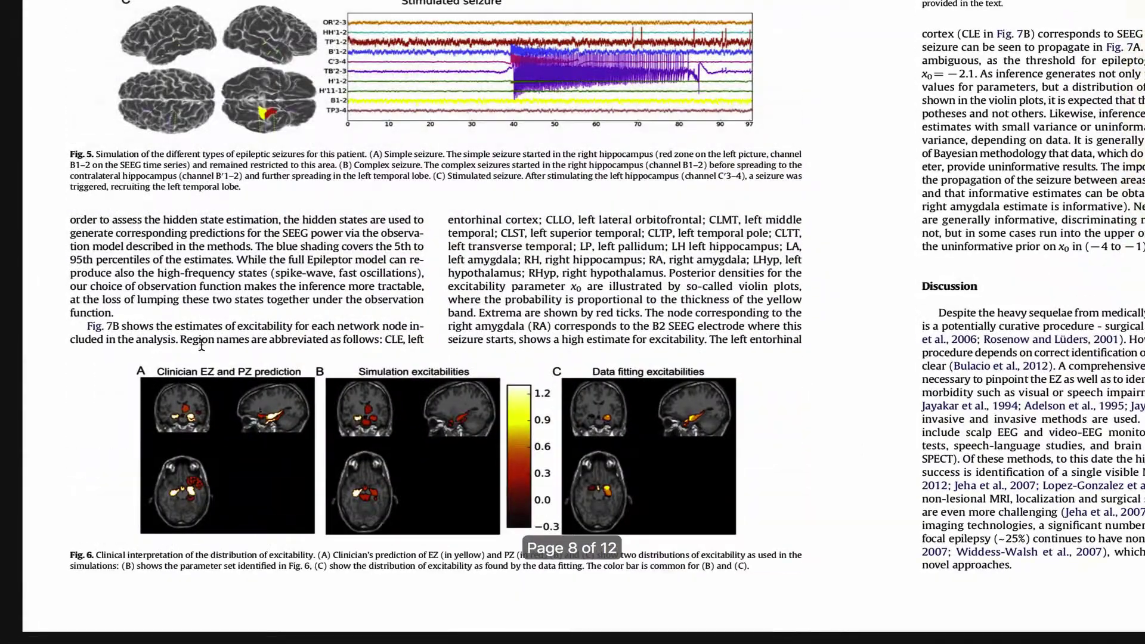
{"action": "scroll", "coordinate": [202, 346], "scroll_direction": "down", "scroll_amount": 20}
Step: Scroll the NeuroImage PDF to page 384, showing Fig. 5's simple, complex and stimulated seizures
{"action": "scroll", "coordinate": [319, 314], "scroll_direction": "up", "scroll_amount": 20}
{"action": "scroll", "coordinate": [319, 314], "scroll_direction": "up", "scroll_amount": 10}
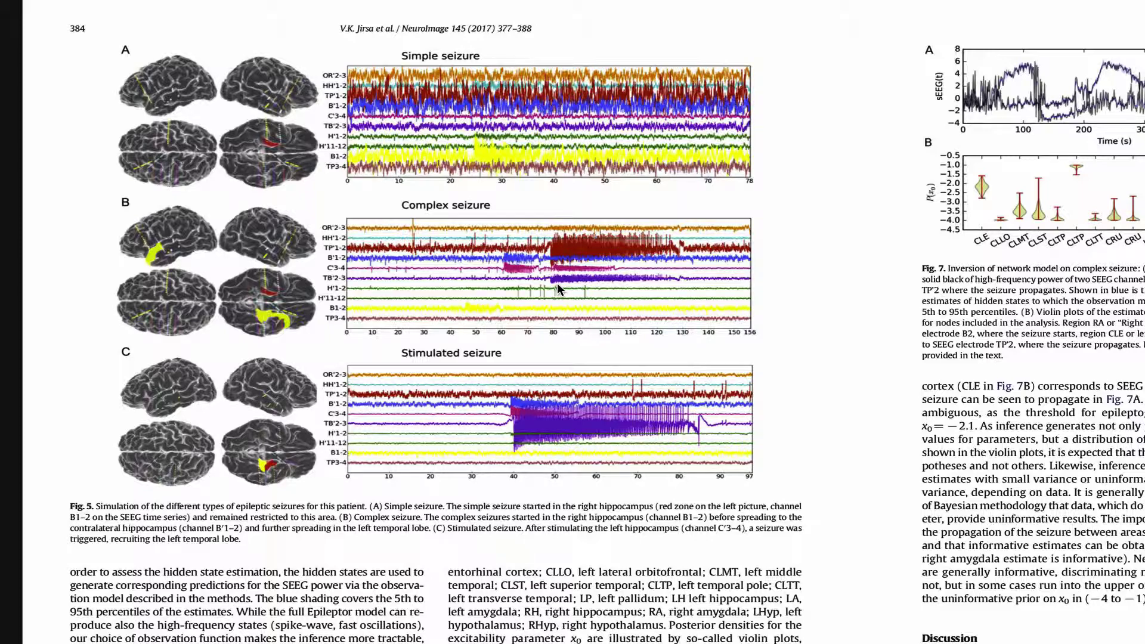
Step: Switch to TVB and view the TimeSeriesRegion conn_76 result in the Brain Activity Viewer 3D and 2D
{"action": "key", "text": "ctrl+Left"}
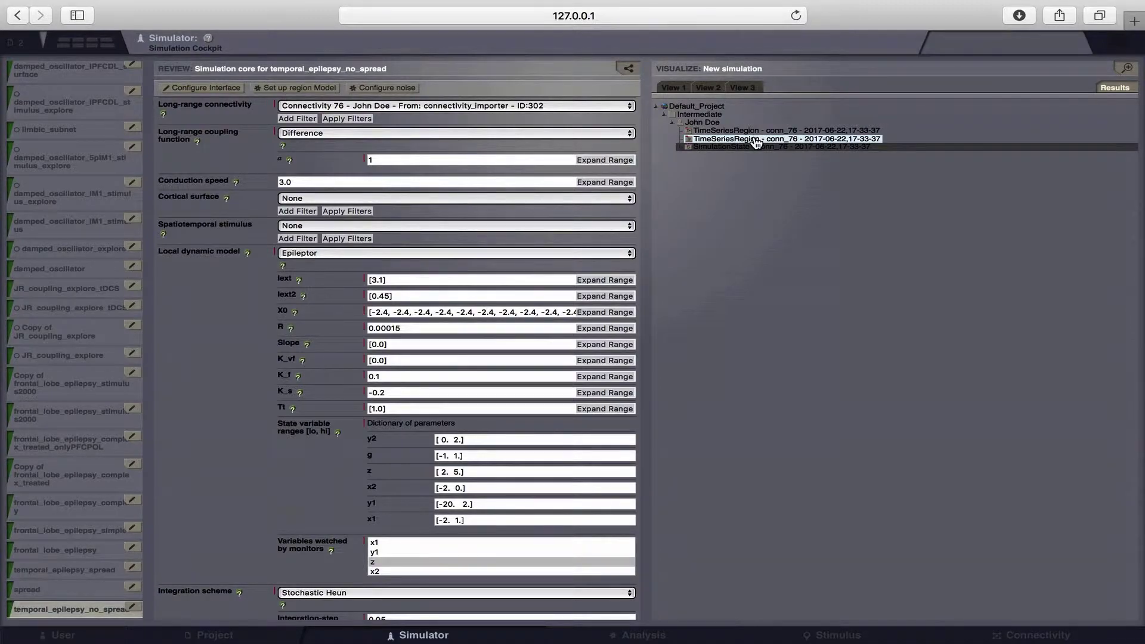
{"action": "left_click", "coordinate": [755, 139]}
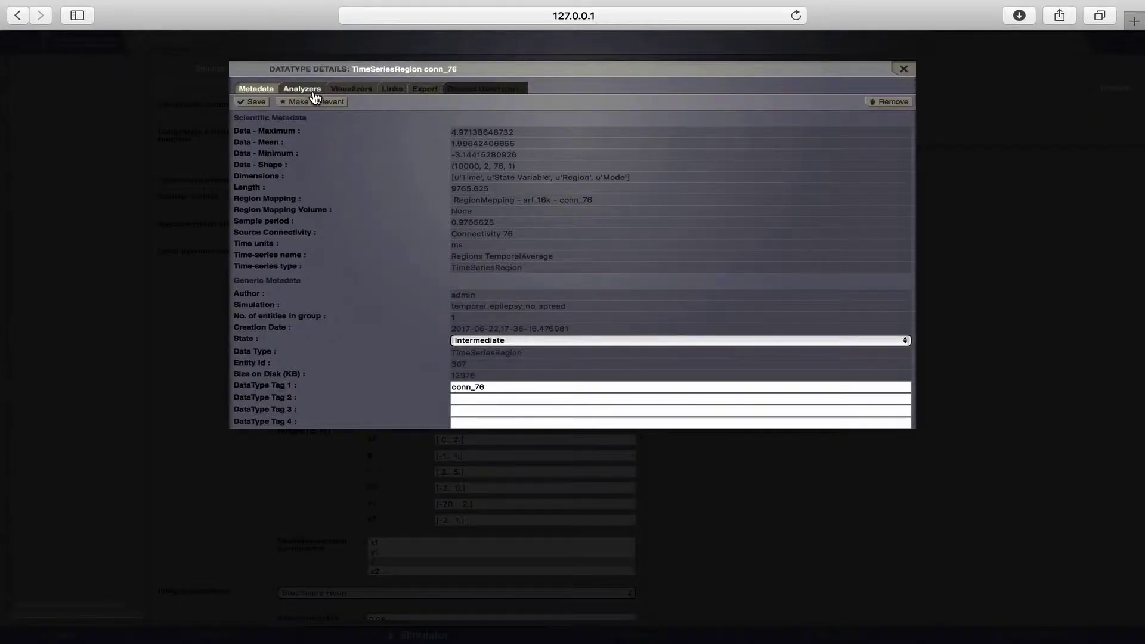
{"action": "left_click", "coordinate": [348, 91]}
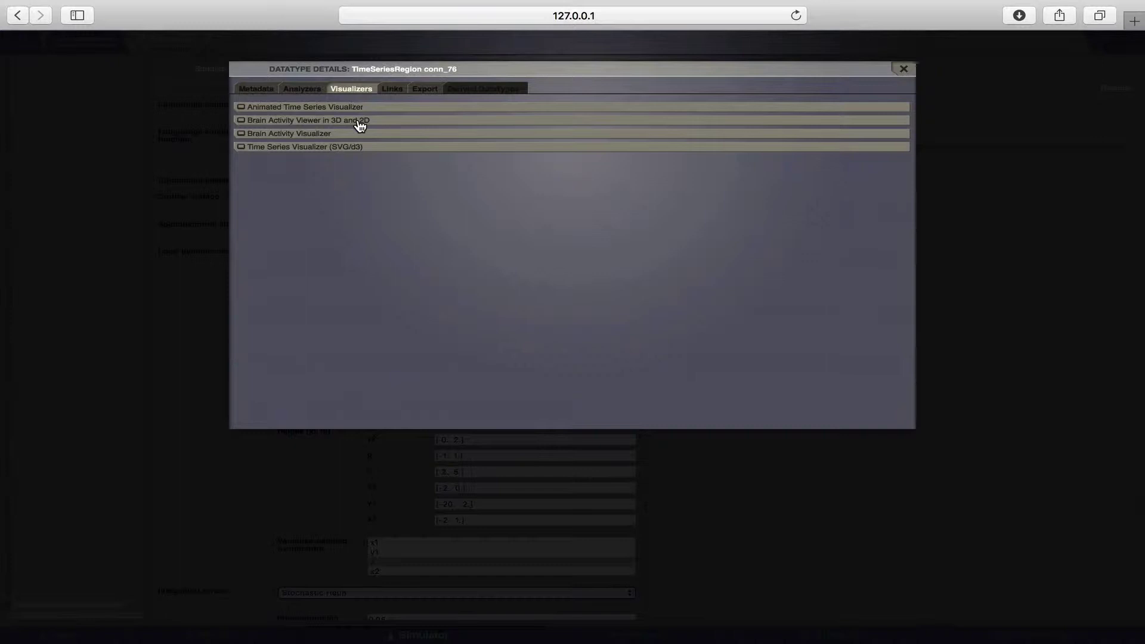
{"action": "left_click", "coordinate": [359, 121]}
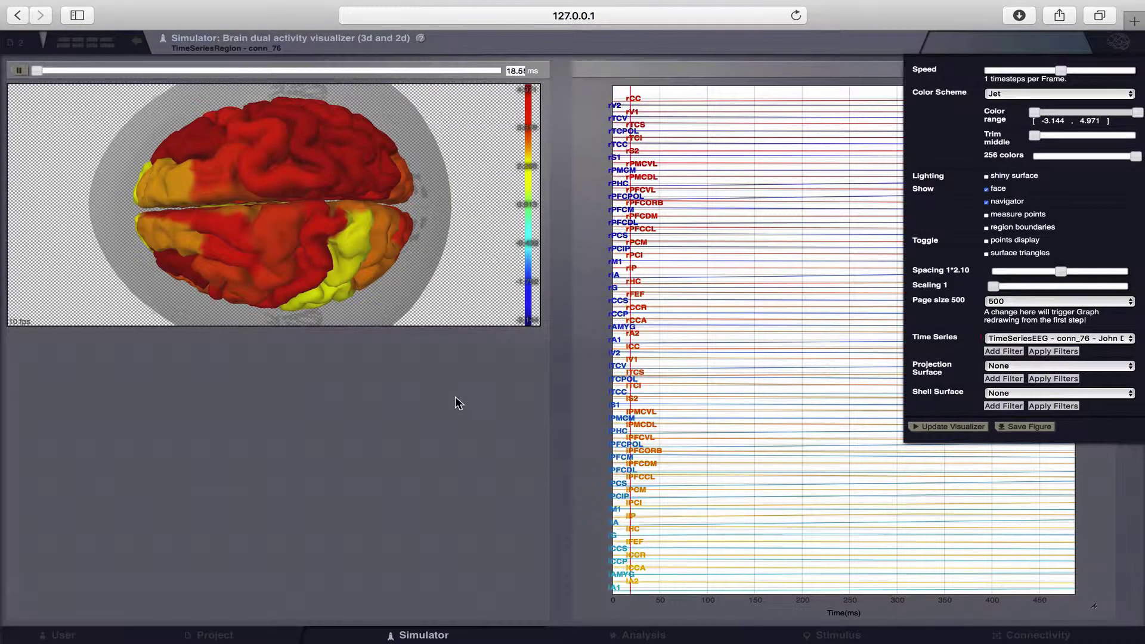
Step: Close the viewer settings and pick state variable z in the Input 1 signal selection
{"action": "left_click", "coordinate": [582, 405]}
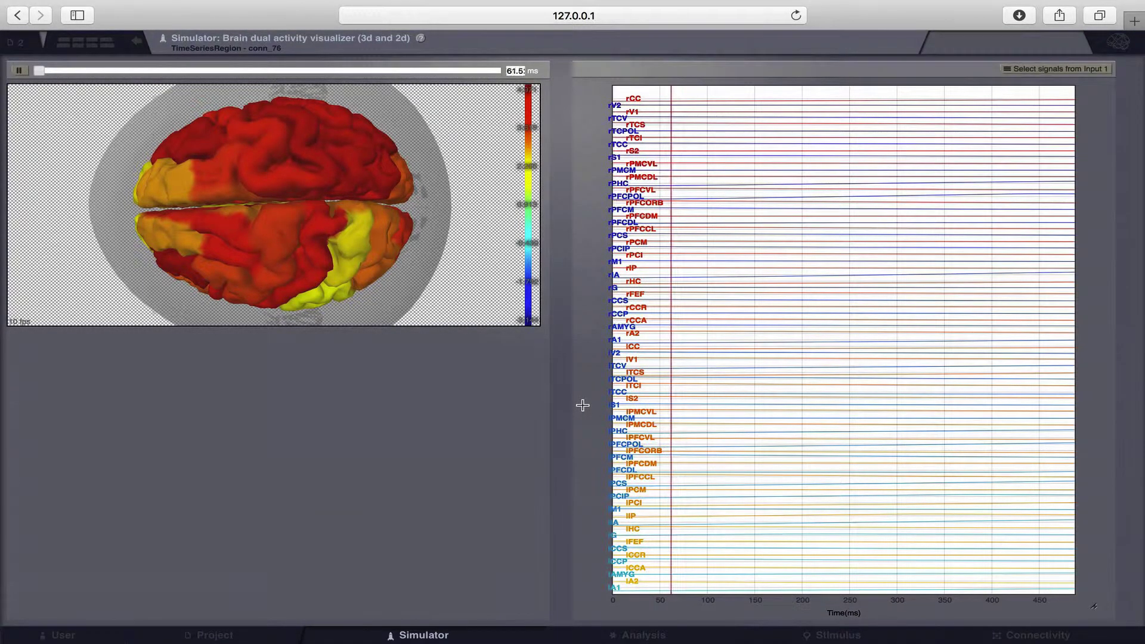
{"action": "mouse_move", "coordinate": [791, 207]}
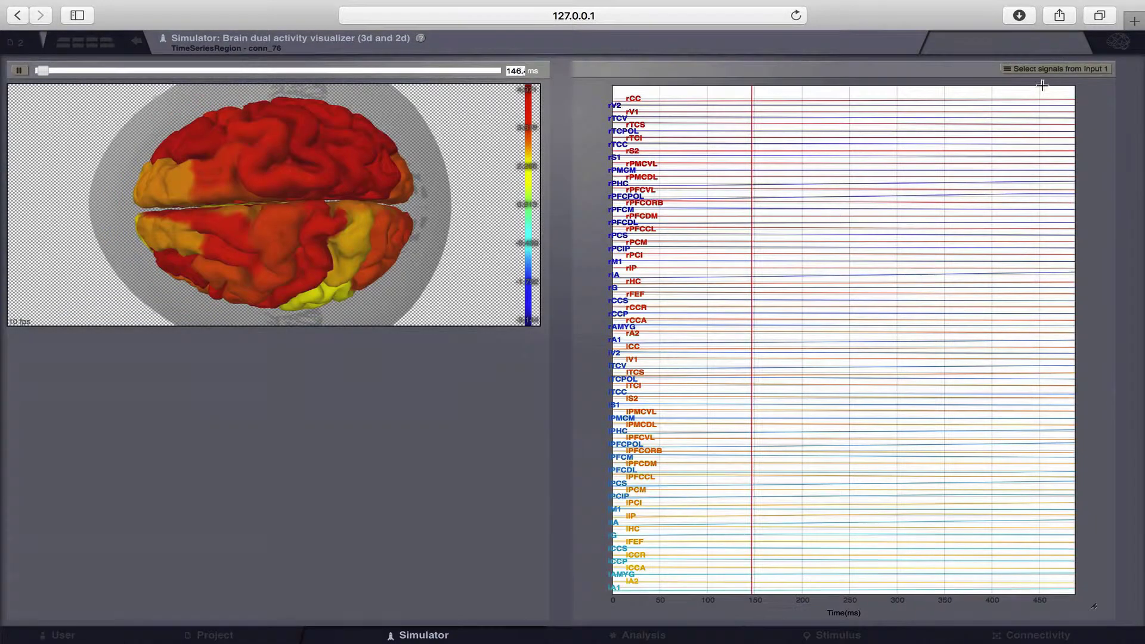
{"action": "left_click", "coordinate": [1056, 78]}
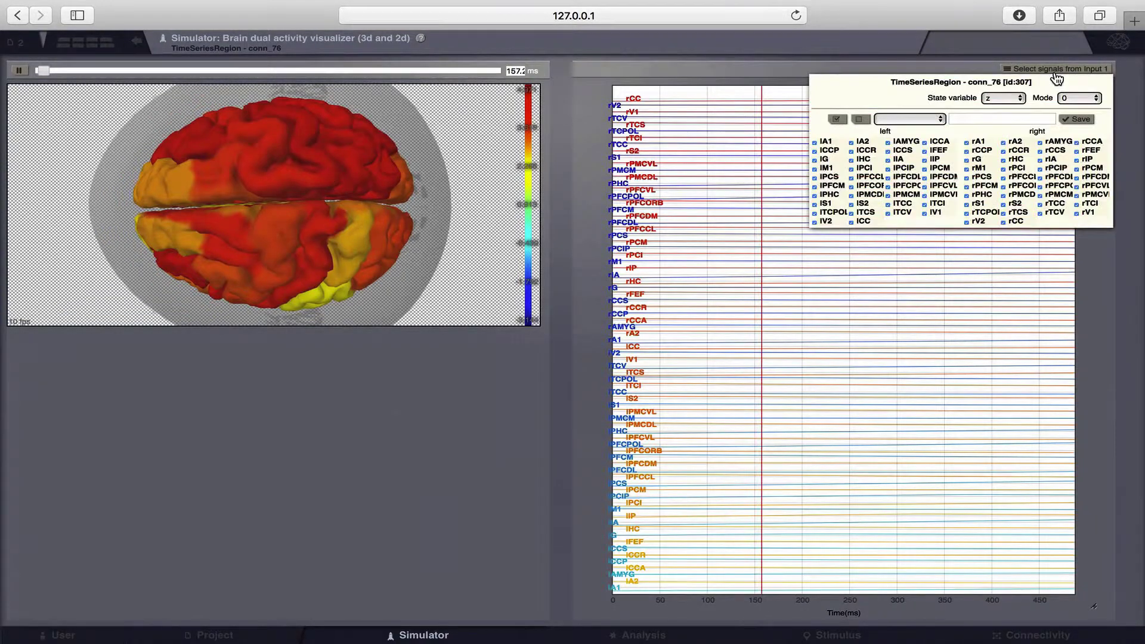
{"action": "left_click", "coordinate": [1004, 99]}
{"action": "left_click", "coordinate": [1005, 103]}
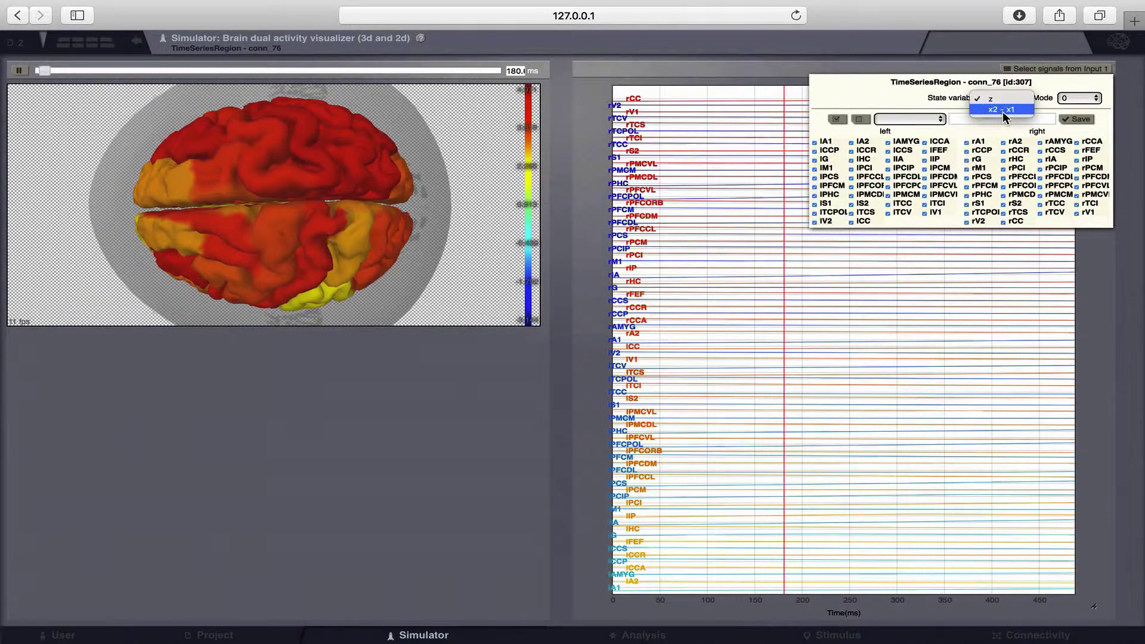
{"action": "key", "text": "Down"}
Step: Save the z signal selection and raise playback speed to 4 timesteps per frame
{"action": "left_click", "coordinate": [712, 75]}
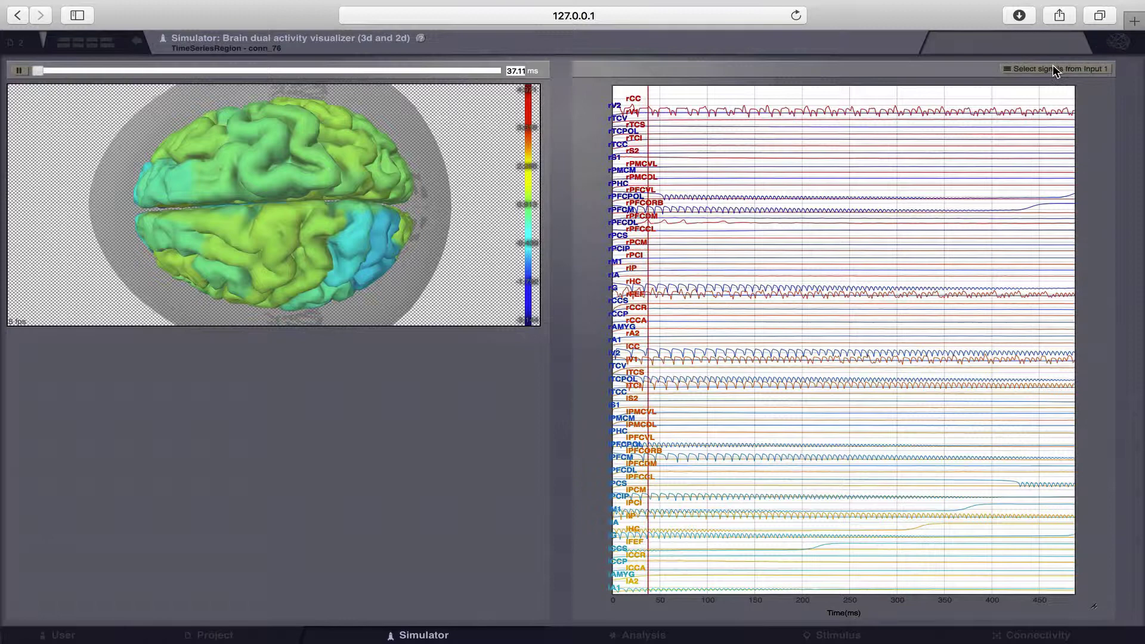
{"action": "mouse_move", "coordinate": [1118, 40]}
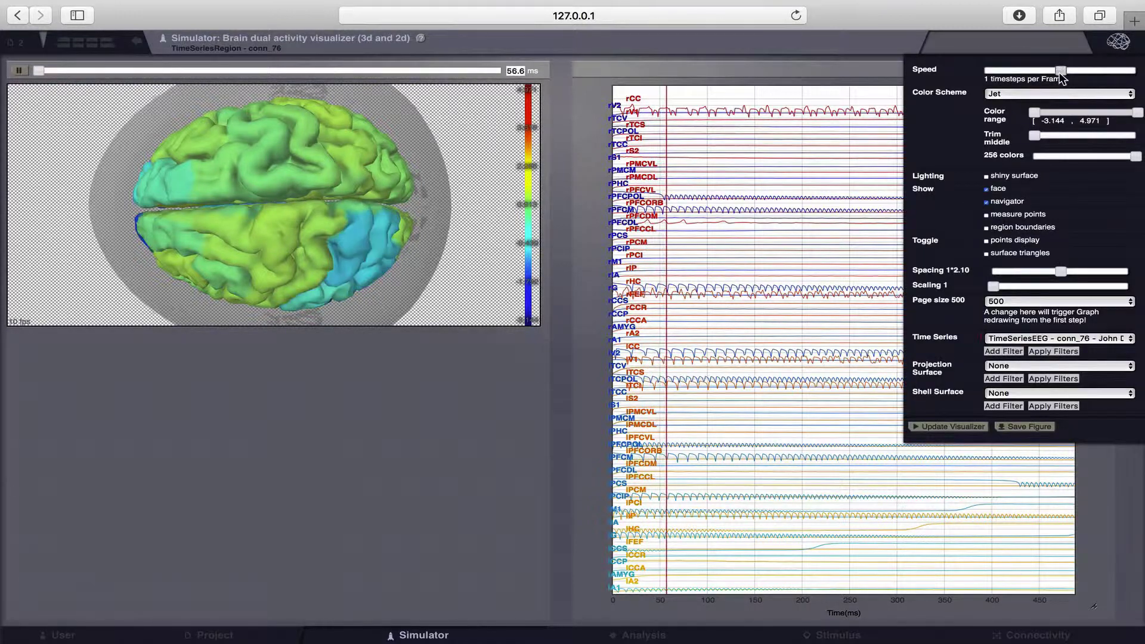
{"action": "left_click_drag", "start_coordinate": [1060, 71], "coordinate": [1089, 71]}
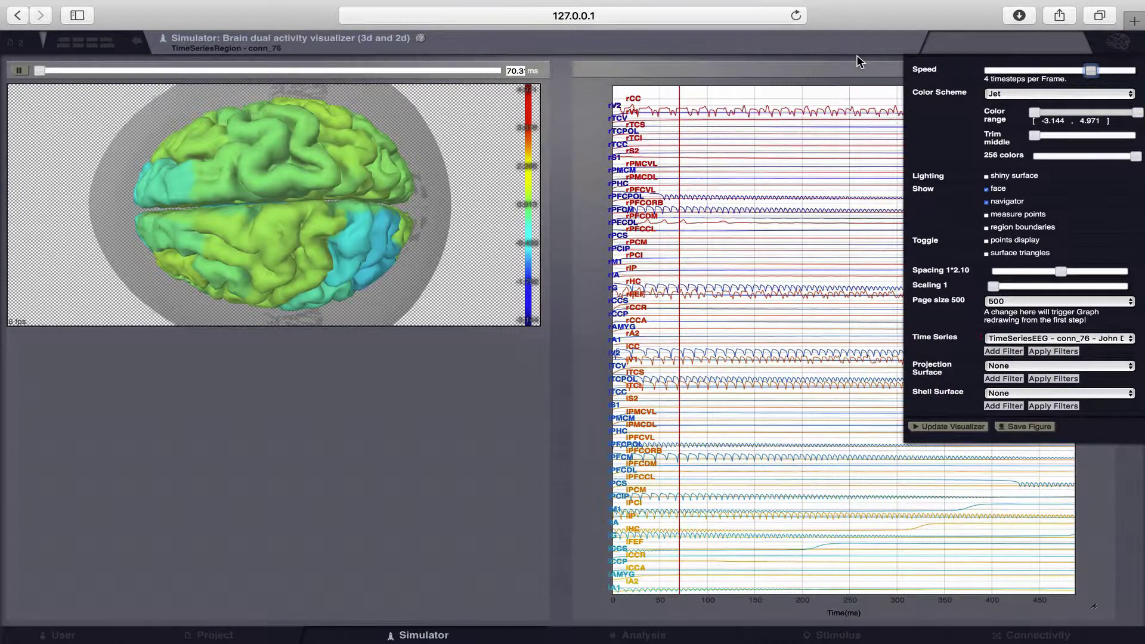
Step: Rotate the 3D brain from an oblique side view round to a centred top-down view
{"action": "left_click_drag", "start_coordinate": [350, 288], "coordinate": [401, 183]}
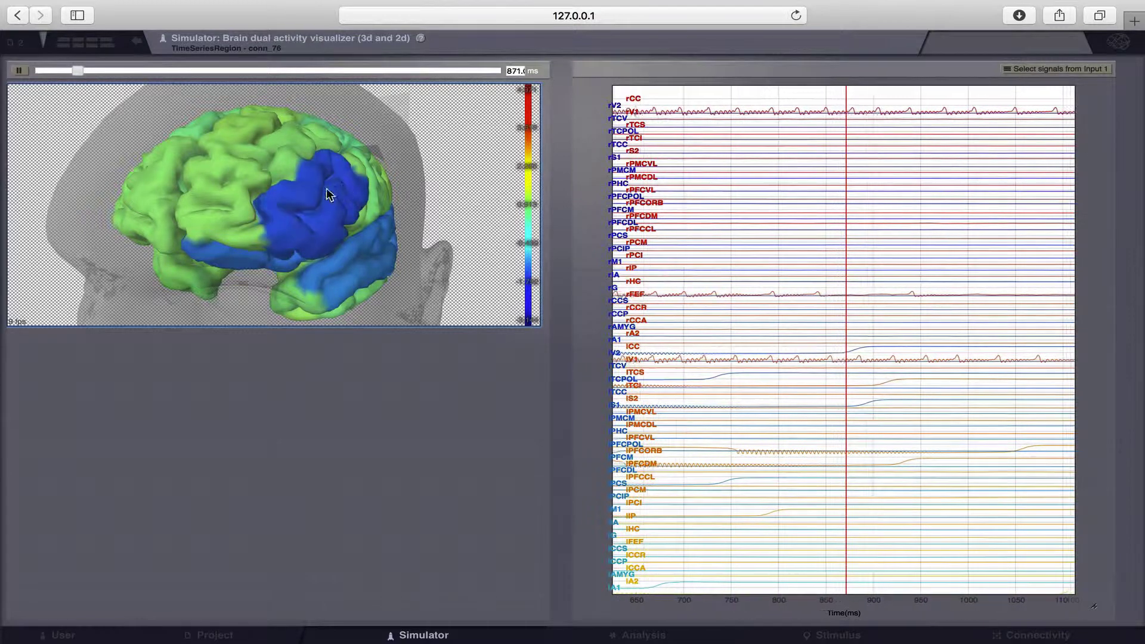
{"action": "left_click_drag", "start_coordinate": [231, 217], "coordinate": [402, 183]}
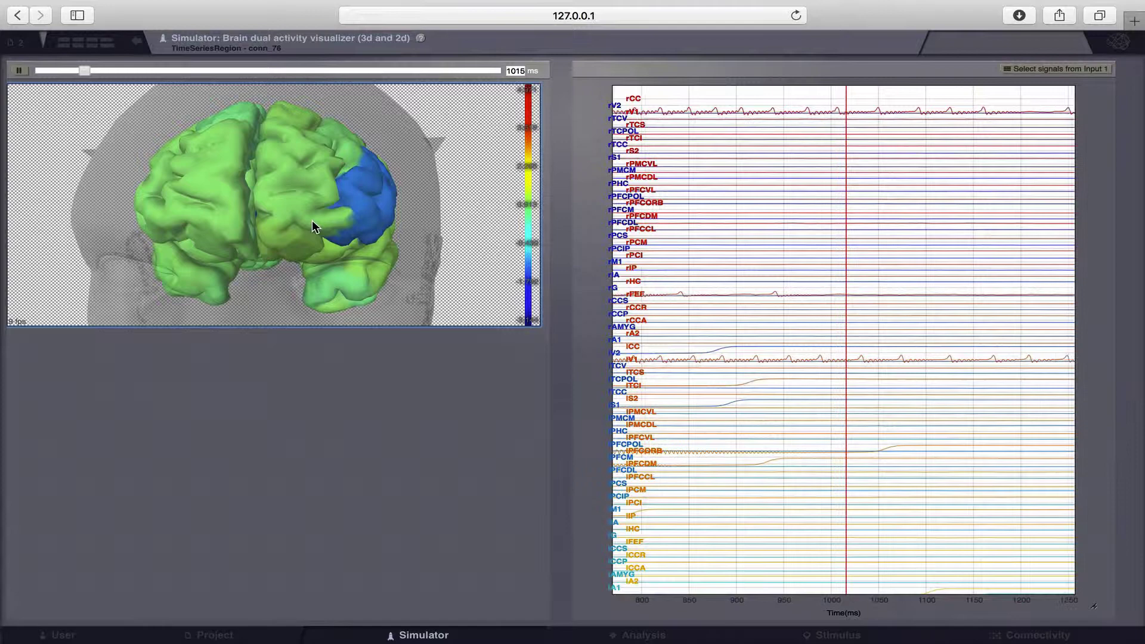
{"action": "left_click_drag", "start_coordinate": [293, 242], "coordinate": [349, 81]}
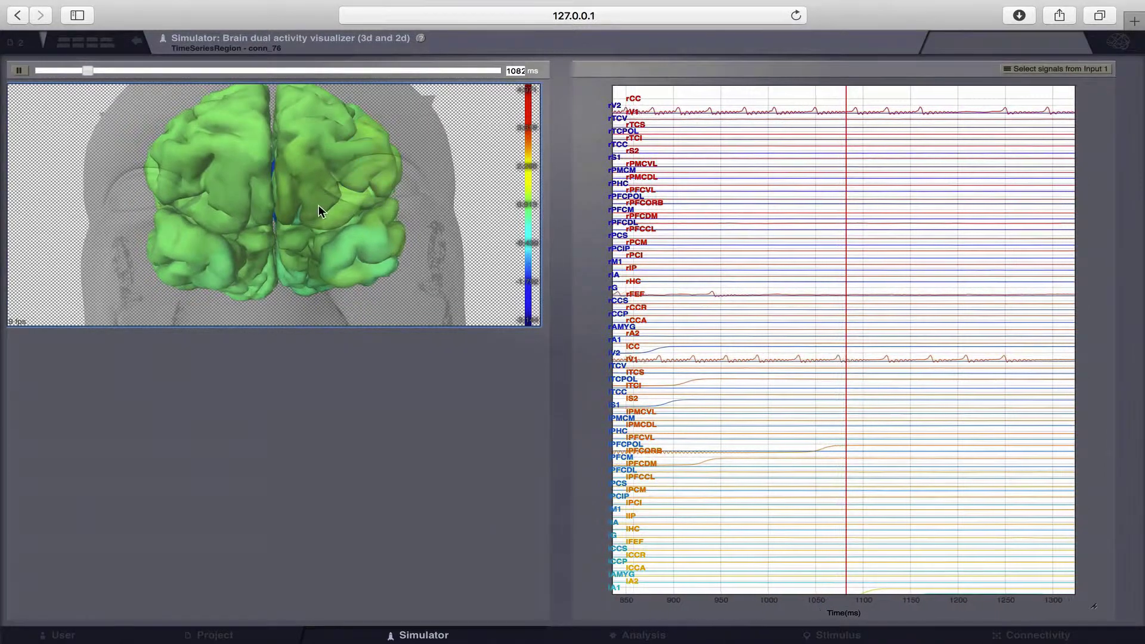
{"action": "left_click_drag", "start_coordinate": [319, 205], "coordinate": [271, 171]}
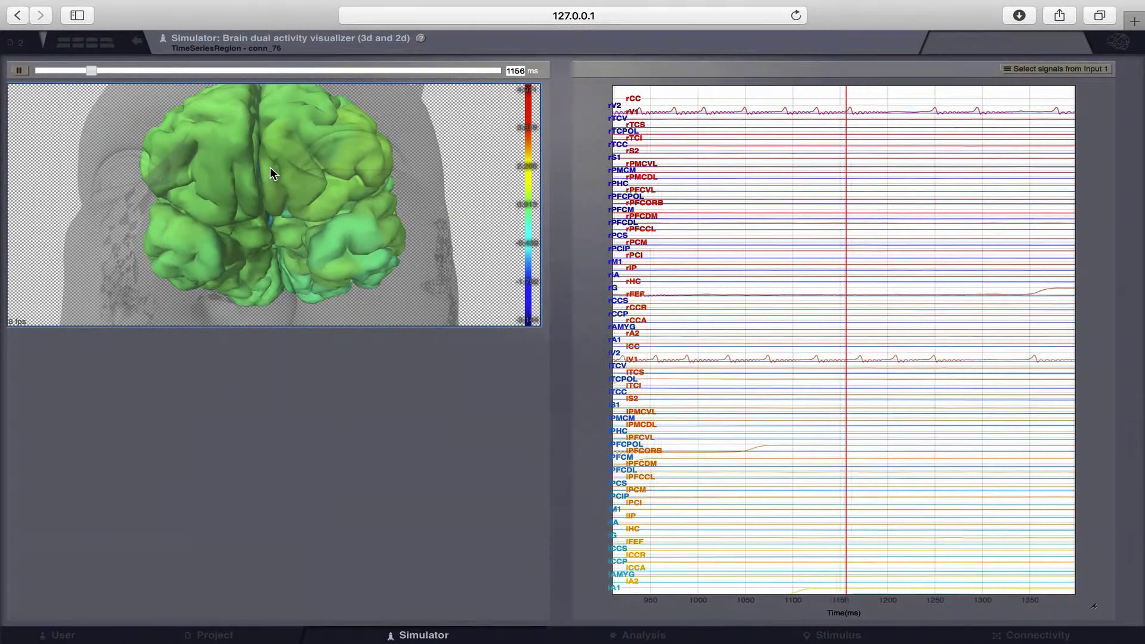
{"action": "left_click_drag", "start_coordinate": [305, 146], "coordinate": [315, 106]}
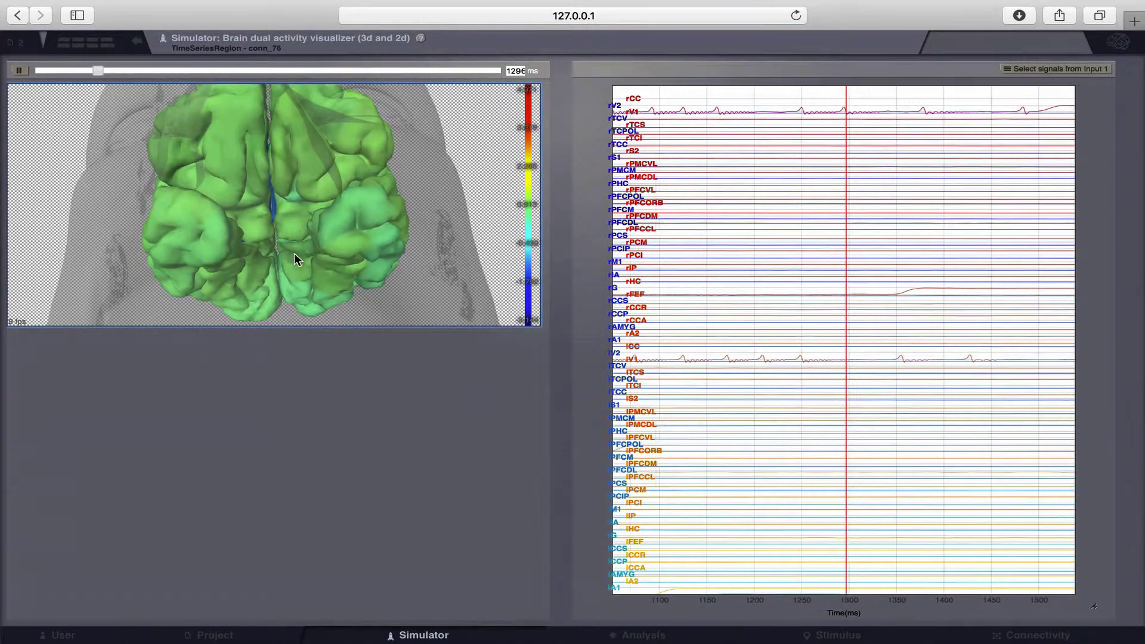
{"action": "left_click_drag", "start_coordinate": [302, 252], "coordinate": [366, 124]}
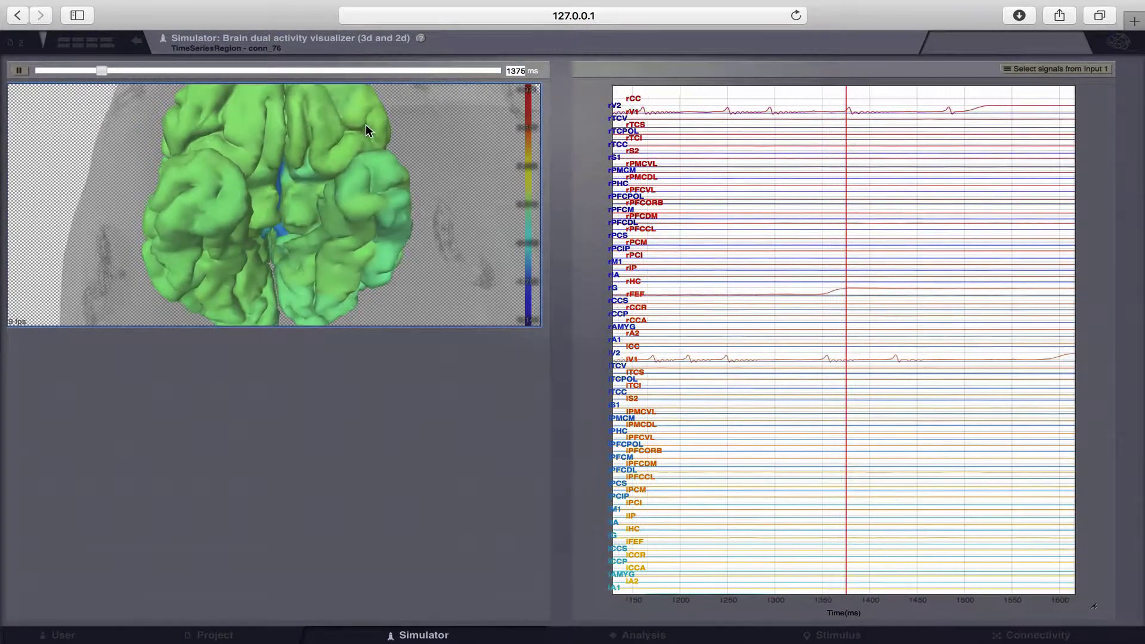
{"action": "left_click_drag", "start_coordinate": [338, 227], "coordinate": [302, 206]}
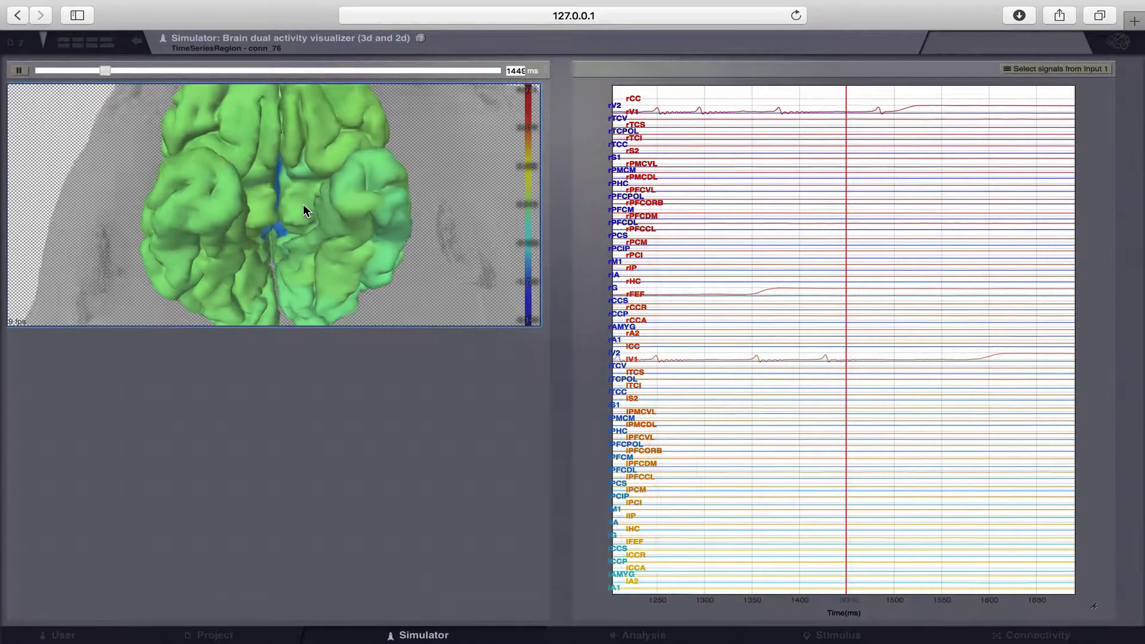
Step: Hide the grey head surface and navigator planes, then tilt the brain slightly while playback runs to about 4000 ms
{"action": "left_click", "coordinate": [1119, 43]}
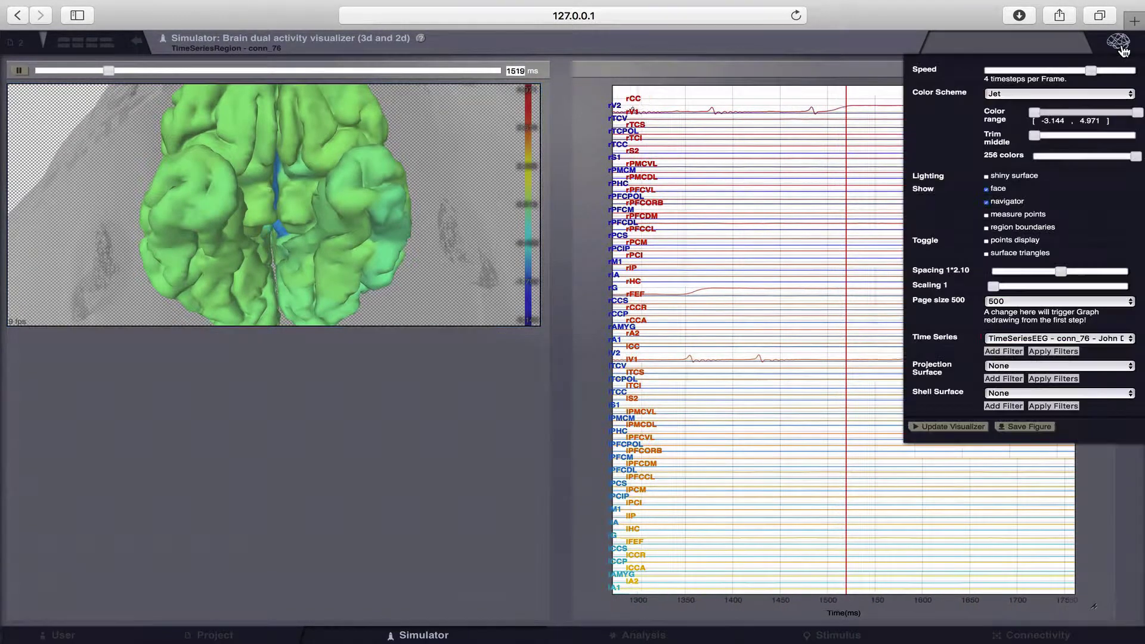
{"action": "left_click", "coordinate": [987, 190]}
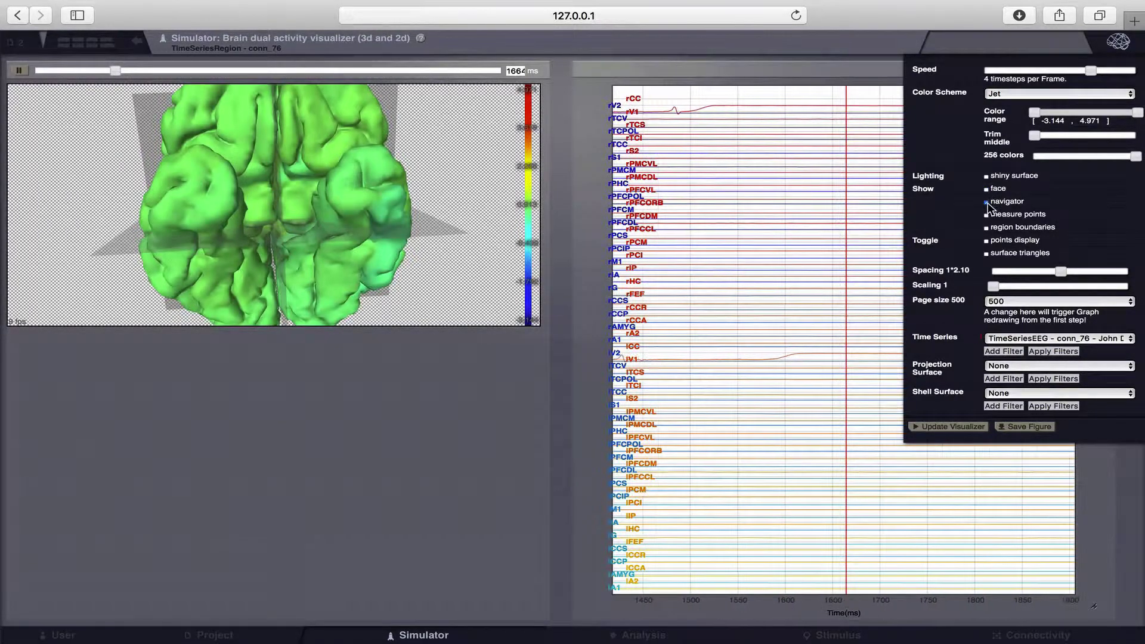
{"action": "left_click", "coordinate": [986, 202]}
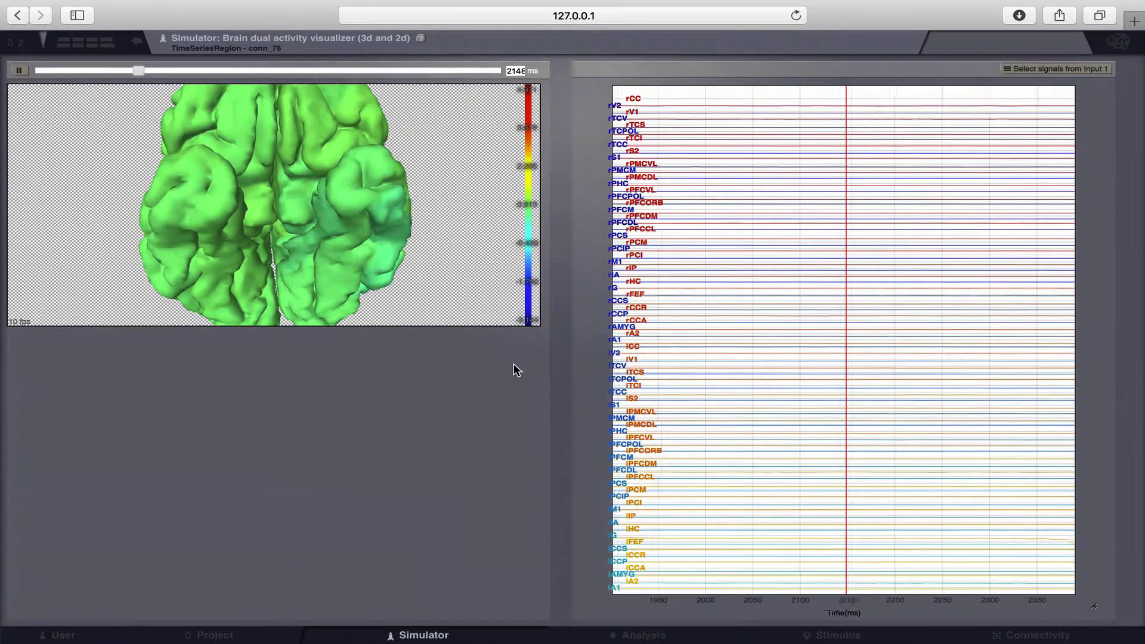
{"action": "left_click_drag", "start_coordinate": [360, 220], "coordinate": [356, 104]}
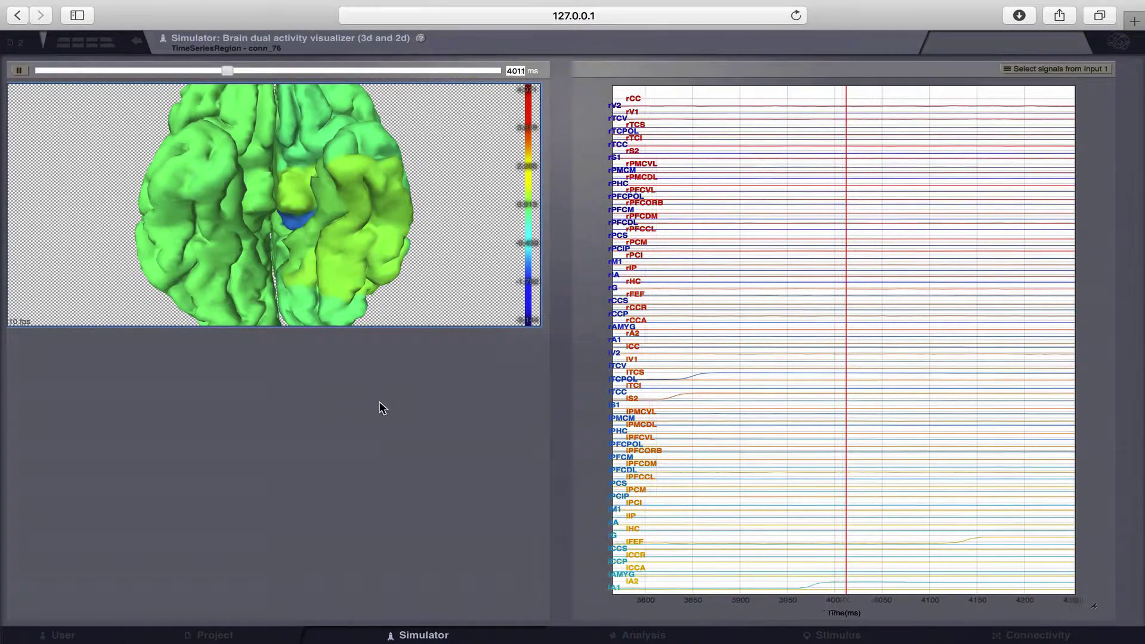
Step: Load temporal_epilepsy_spread from History and show its conn_76 region time series in the 3D and 2D viewer
{"action": "left_click", "coordinate": [138, 42]}
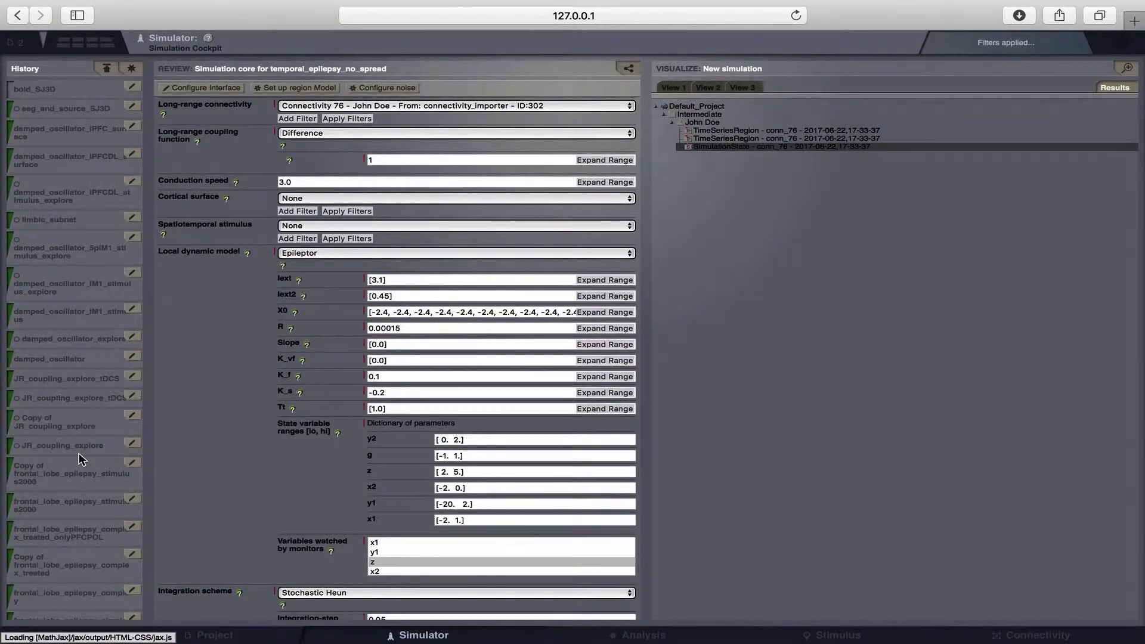
{"action": "scroll", "coordinate": [59, 545], "scroll_direction": "down", "scroll_amount": 3}
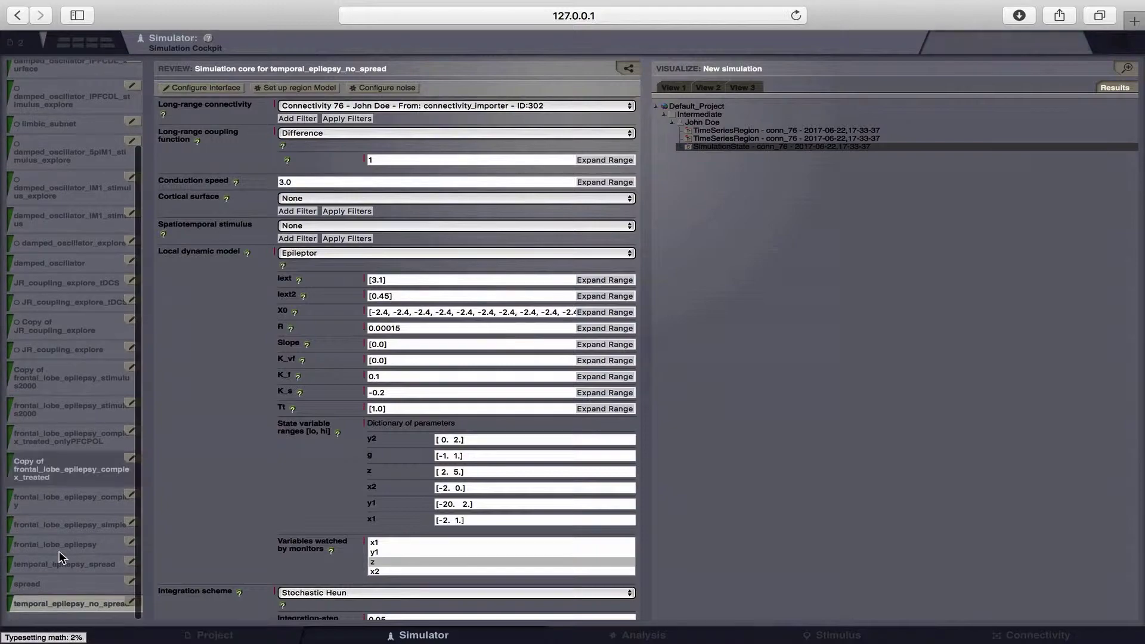
{"action": "left_click", "coordinate": [63, 574]}
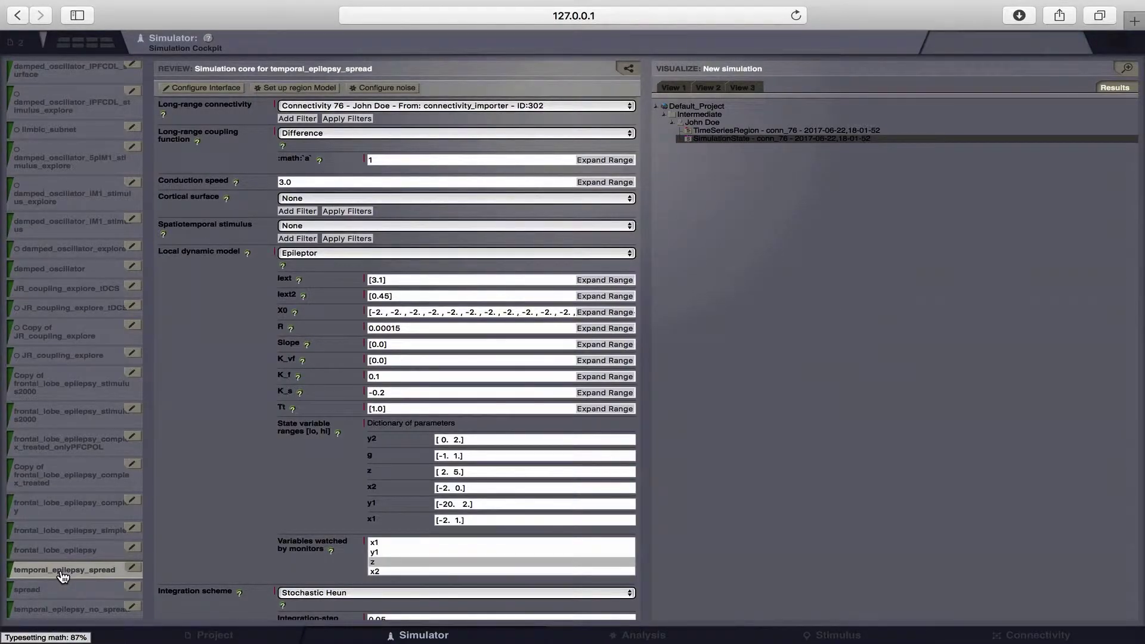
{"action": "left_click", "coordinate": [793, 129]}
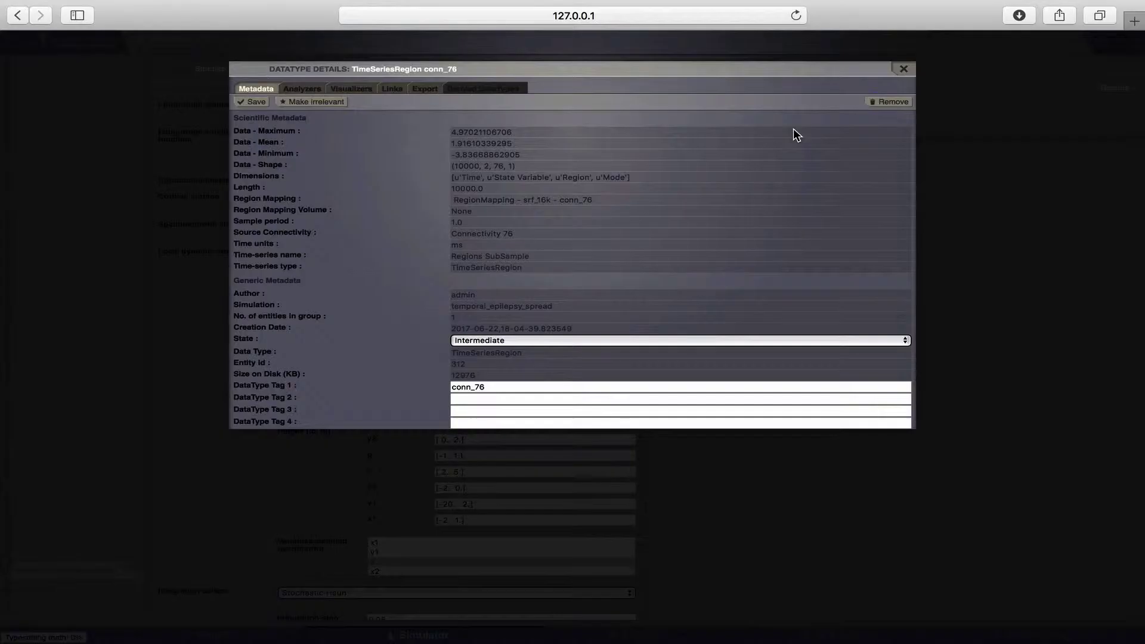
{"action": "left_click", "coordinate": [354, 88]}
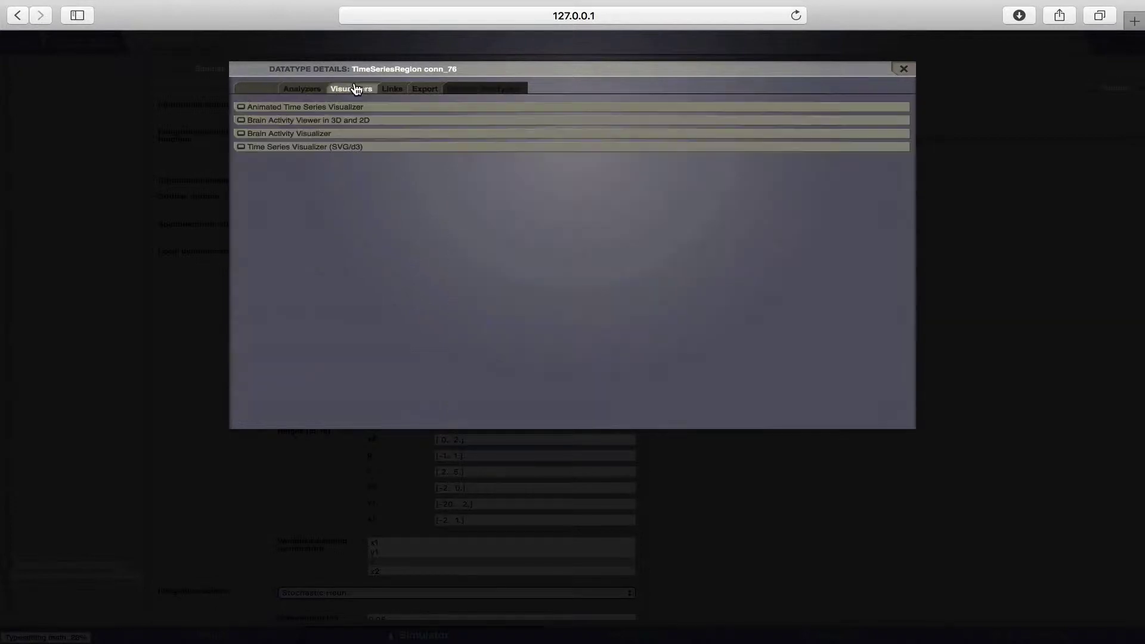
{"action": "left_click", "coordinate": [343, 121]}
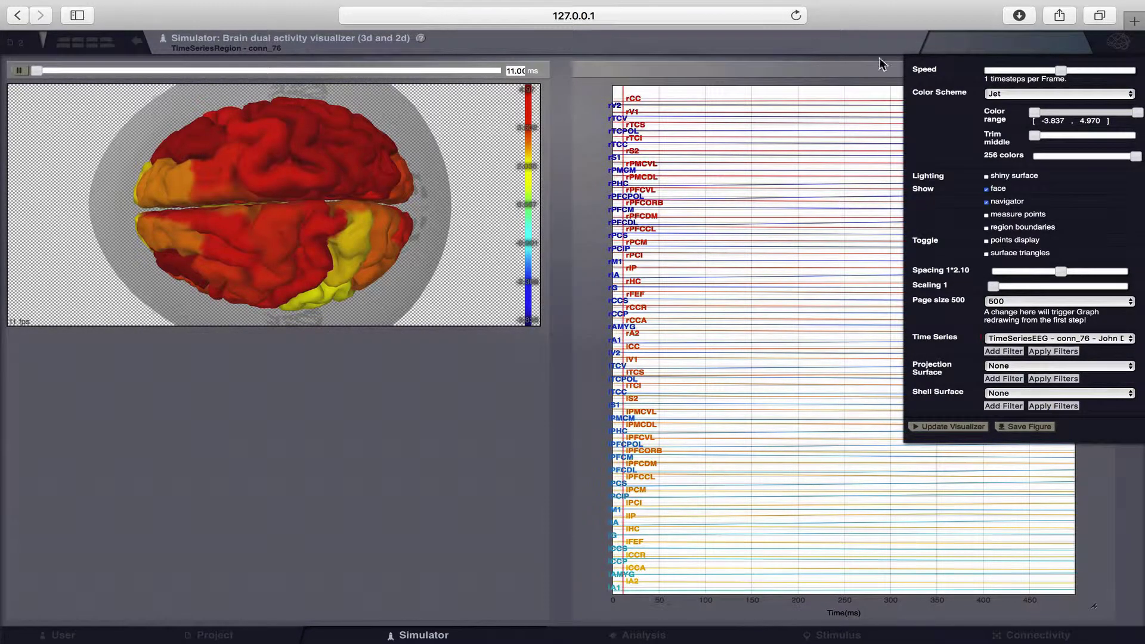
Step: Plot state variable z and set playback speed to 4 timesteps per frame
{"action": "left_click", "coordinate": [1013, 70]}
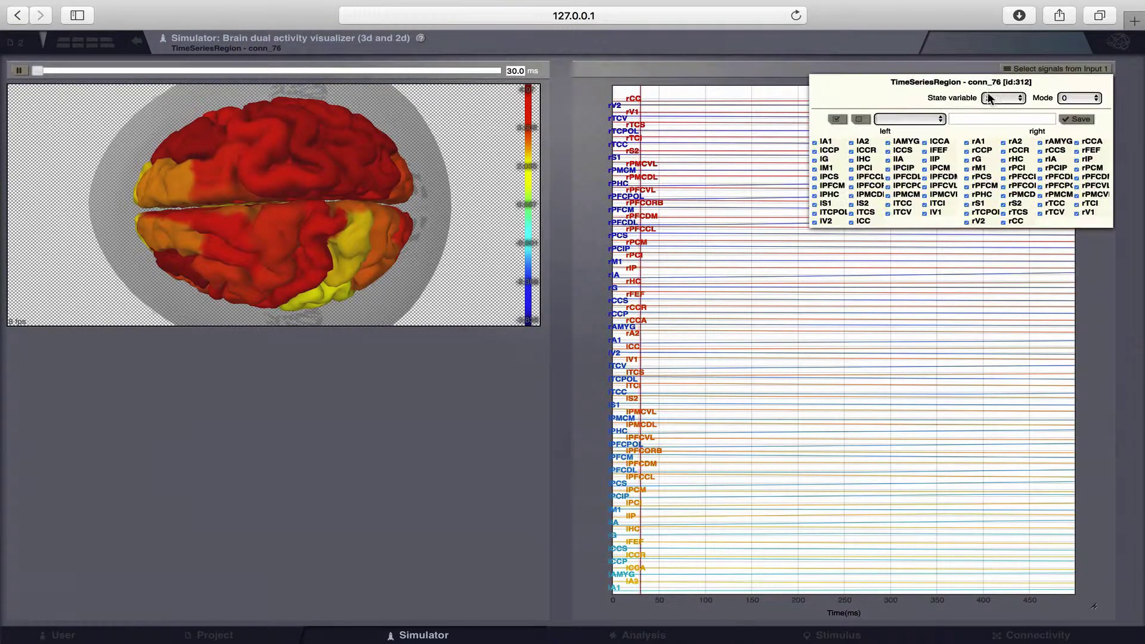
{"action": "left_click", "coordinate": [1003, 98]}
{"action": "left_click", "coordinate": [992, 110]}
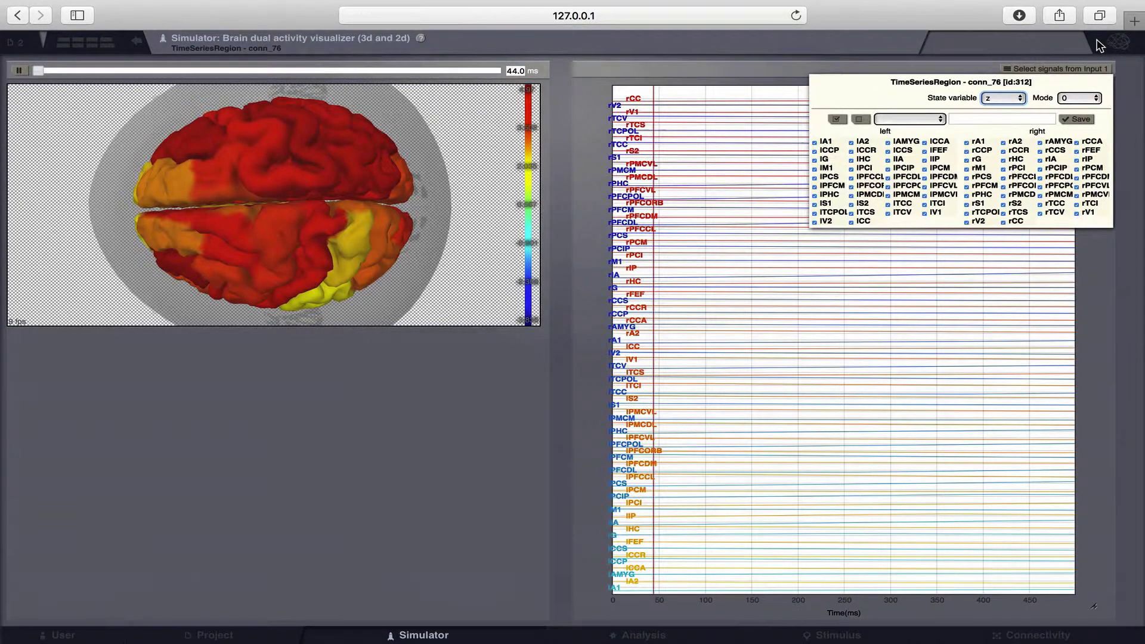
{"action": "mouse_move", "coordinate": [1108, 53]}
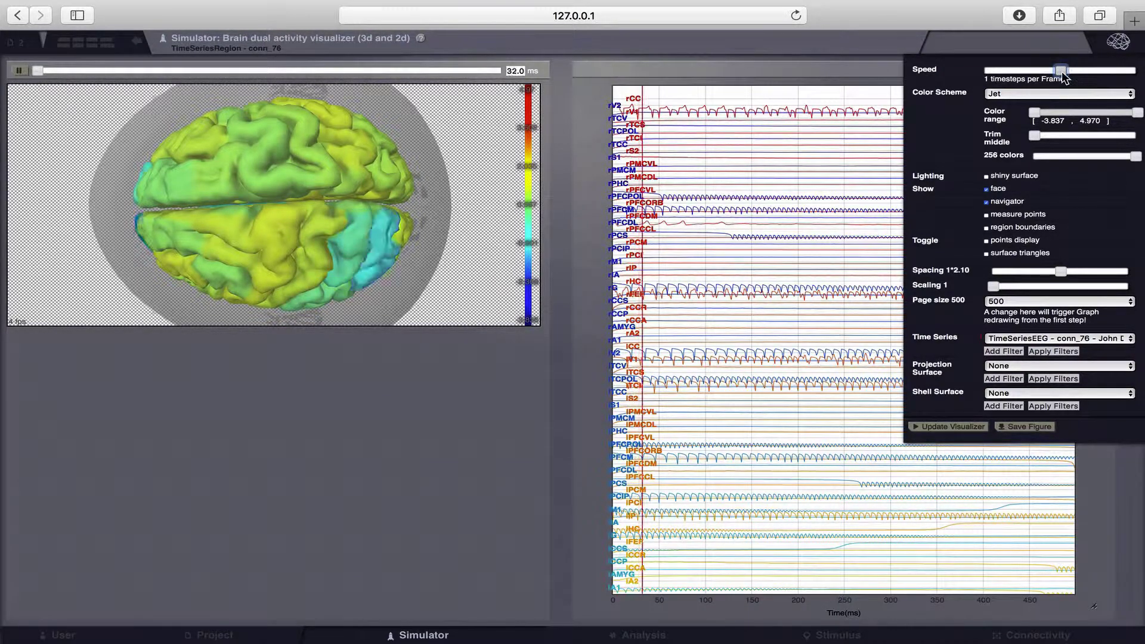
{"action": "left_click_drag", "start_coordinate": [1061, 70], "coordinate": [1089, 70]}
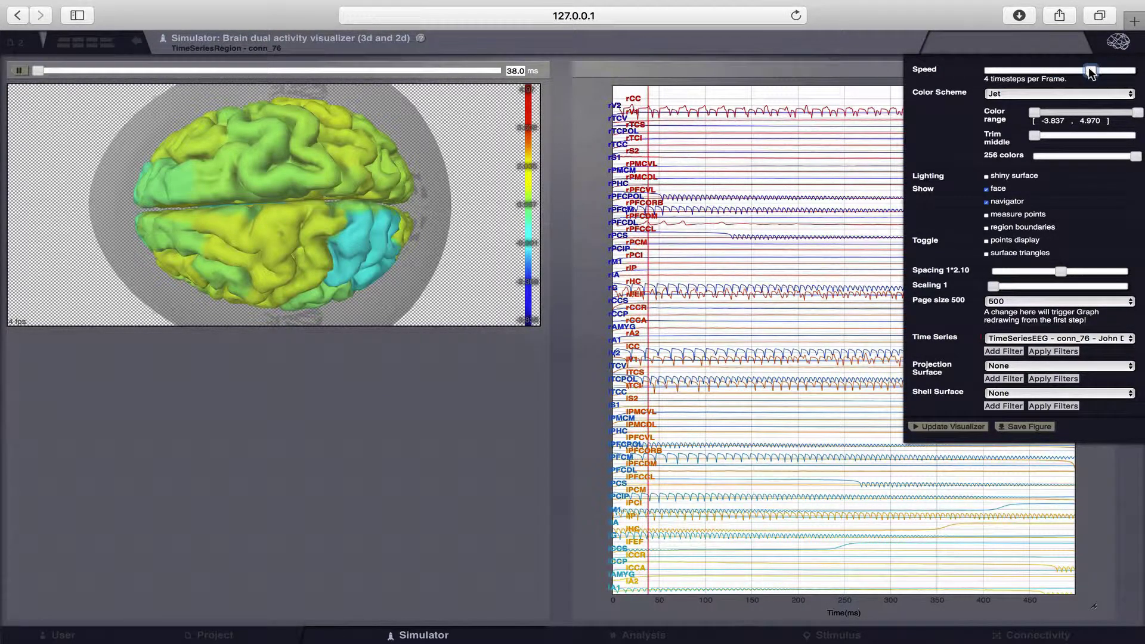
{"action": "left_click", "coordinate": [803, 60]}
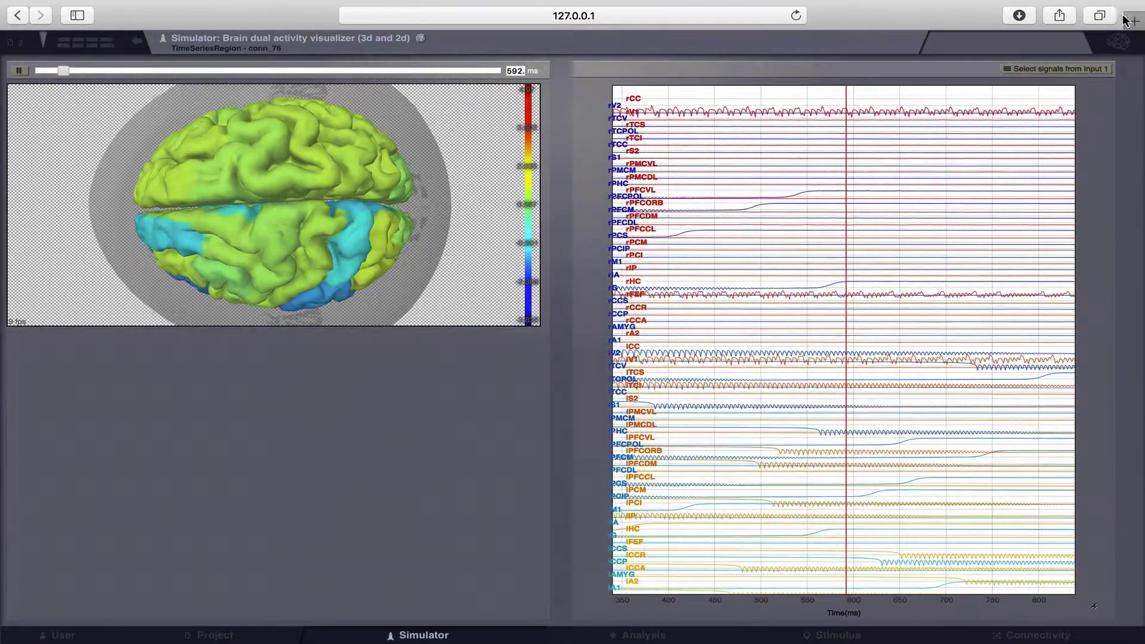
Step: Uncheck Show face, then turn the brain through side and frontal views until its underside and midline are visible
{"action": "left_click", "coordinate": [1117, 44]}
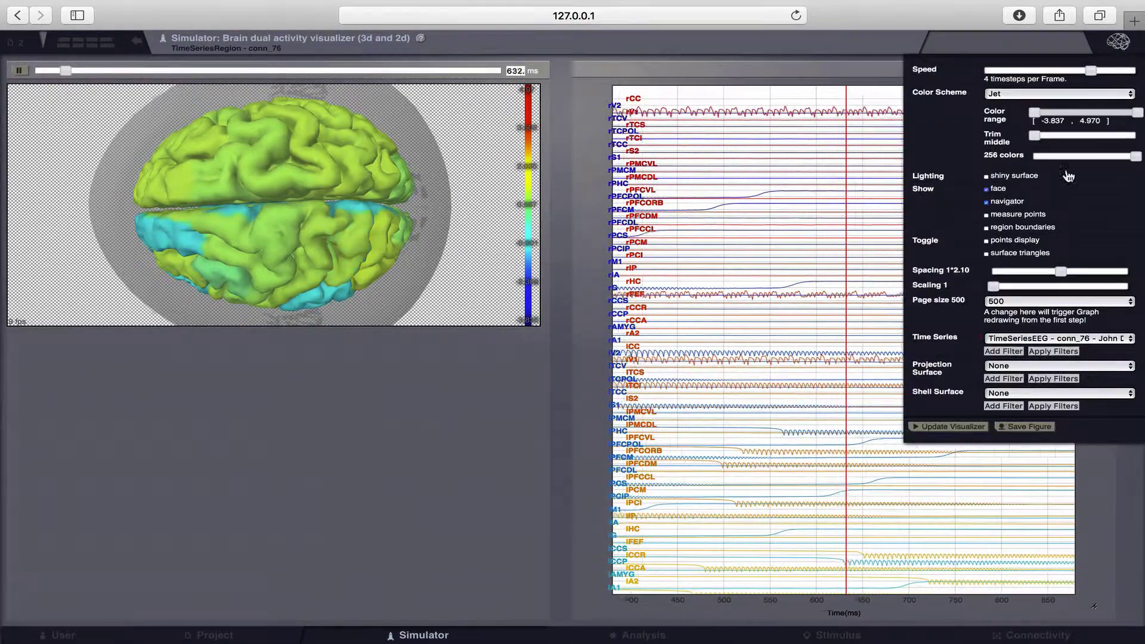
{"action": "left_click", "coordinate": [986, 189]}
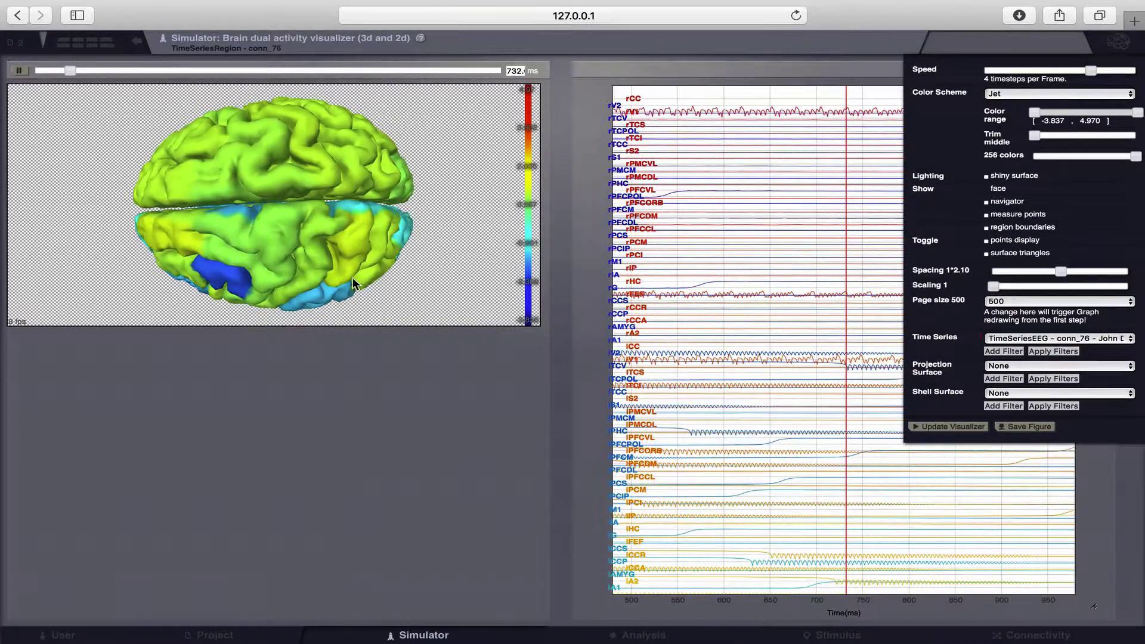
{"action": "left_click_drag", "start_coordinate": [355, 110], "coordinate": [259, 178]}
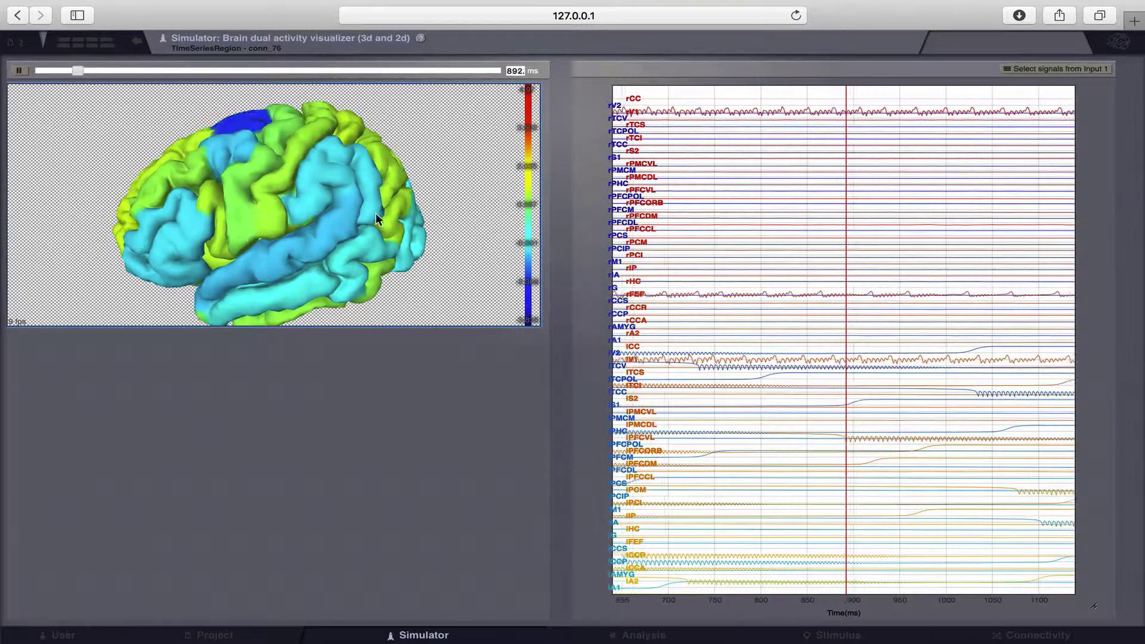
{"action": "left_click_drag", "start_coordinate": [174, 221], "coordinate": [516, 137]}
{"action": "left_click_drag", "start_coordinate": [348, 213], "coordinate": [356, 4]}
{"action": "left_click_drag", "start_coordinate": [313, 213], "coordinate": [285, 130]}
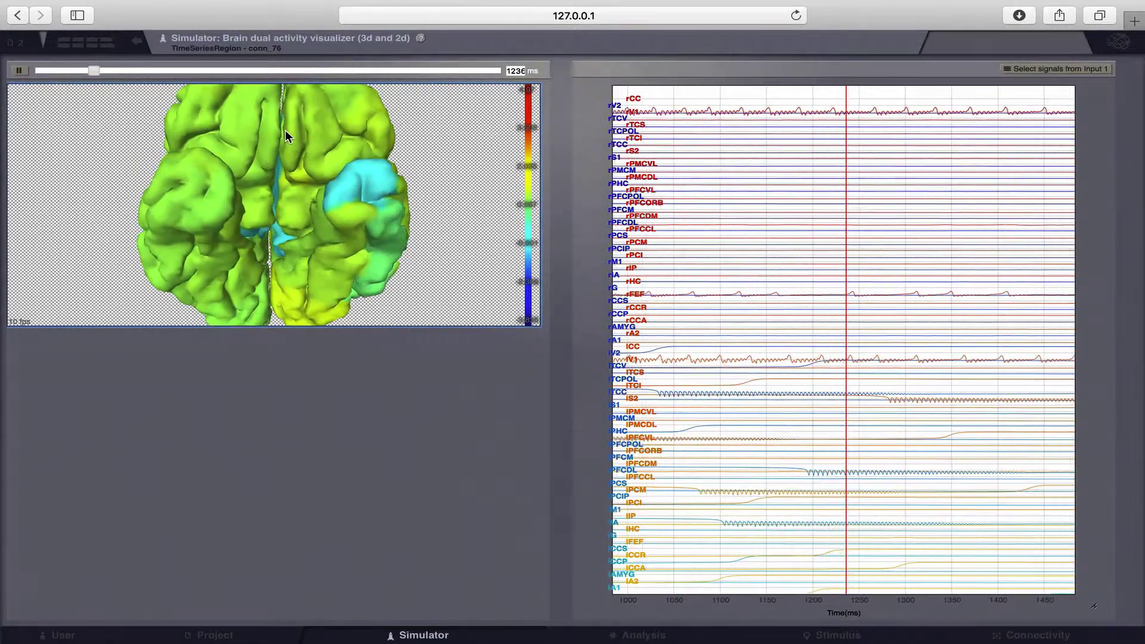
{"action": "left_click_drag", "start_coordinate": [313, 166], "coordinate": [299, 145]}
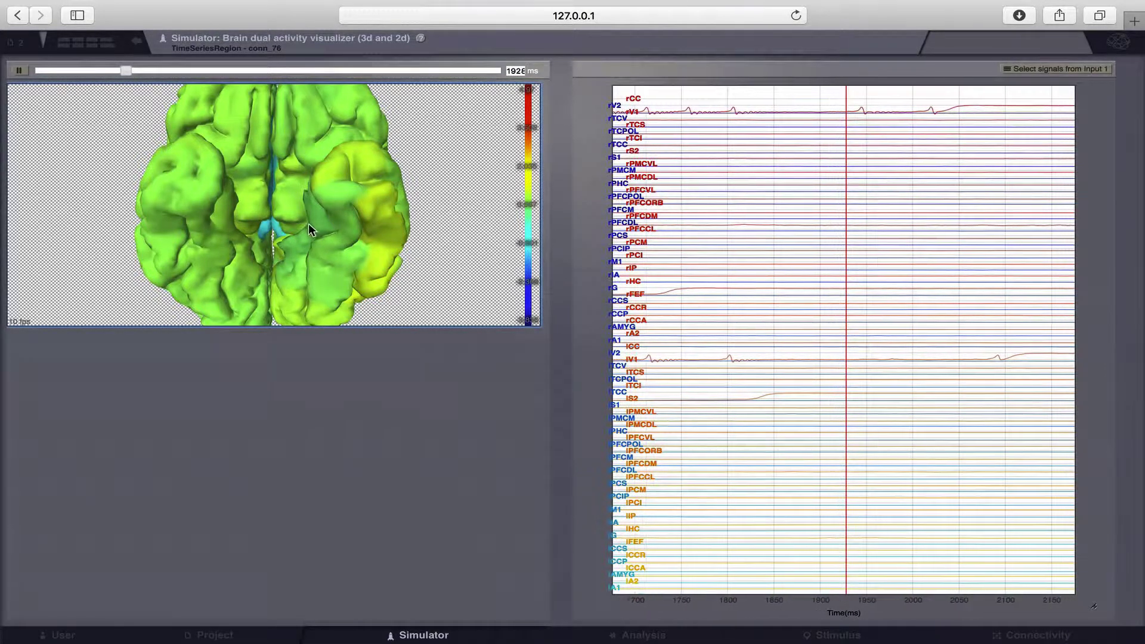
{"action": "left_click_drag", "start_coordinate": [309, 225], "coordinate": [330, 145]}
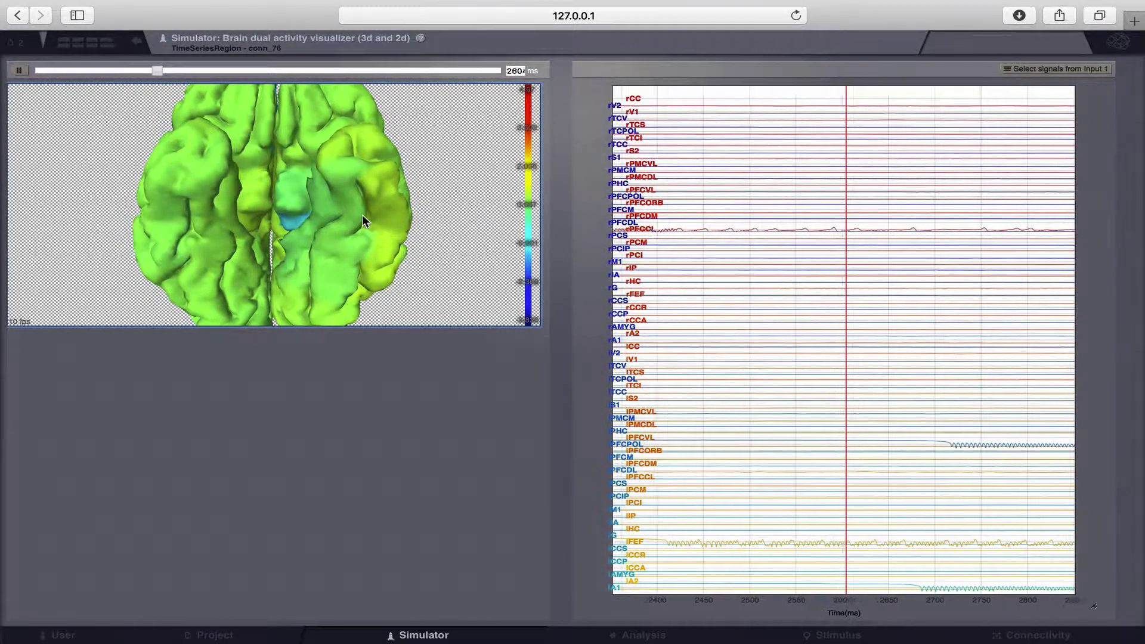
Step: Rotate the brain to follow the seizure as the cortex turns cyan around 3700 ms
{"action": "left_click_drag", "start_coordinate": [362, 214], "coordinate": [366, 212]}
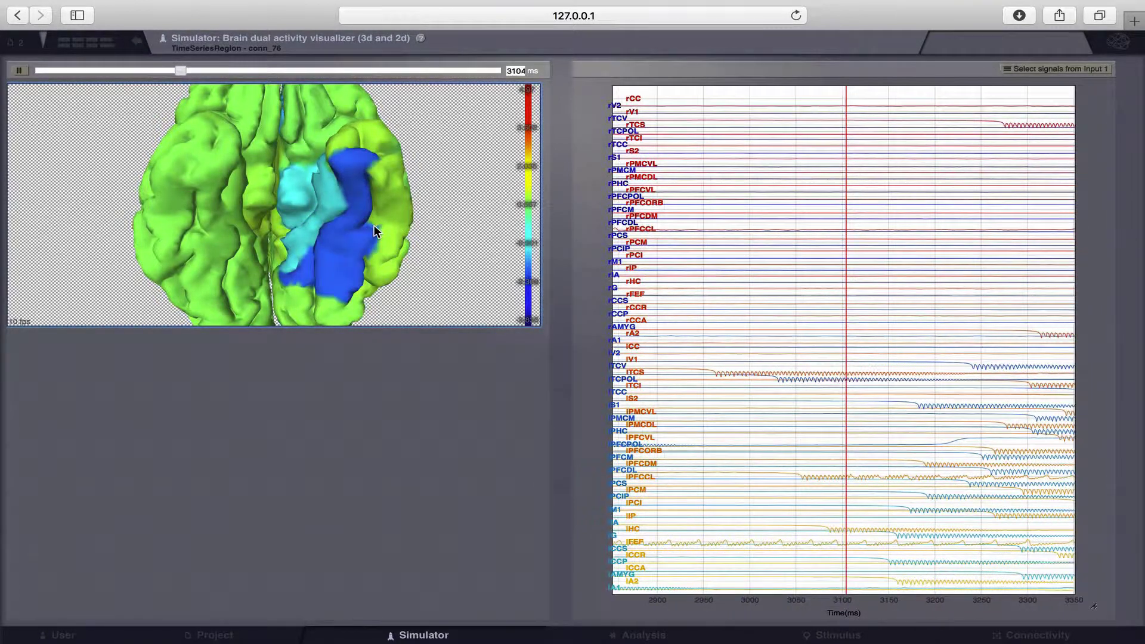
{"action": "left_click_drag", "start_coordinate": [374, 224], "coordinate": [181, 259]}
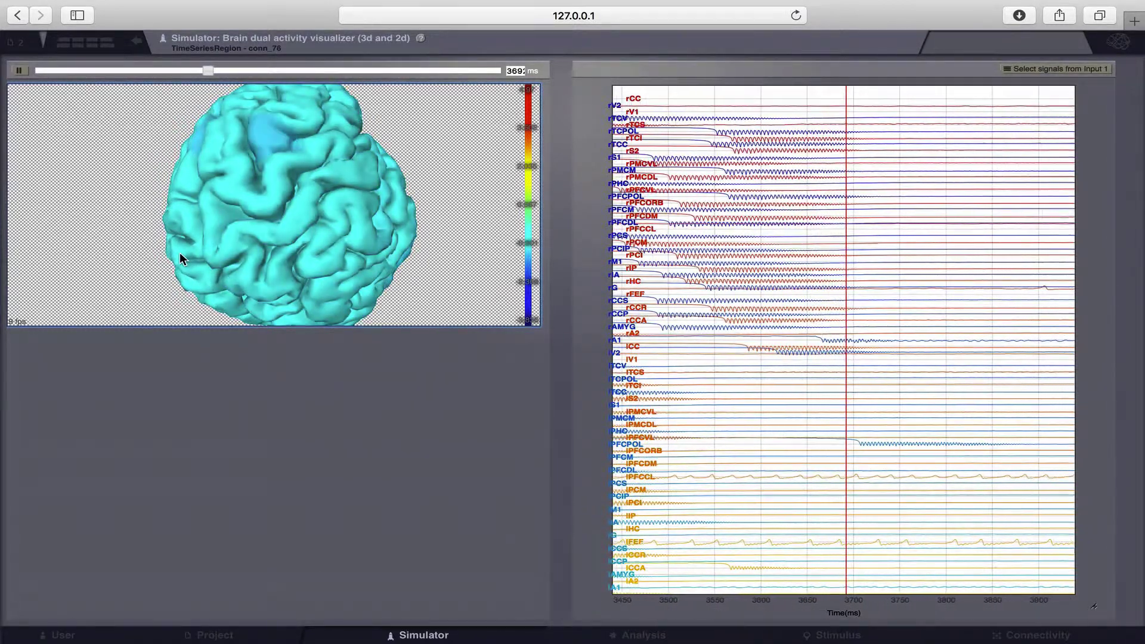
Step: Leave the dual activity visualizer for the previous page
{"action": "left_click", "coordinate": [138, 47]}
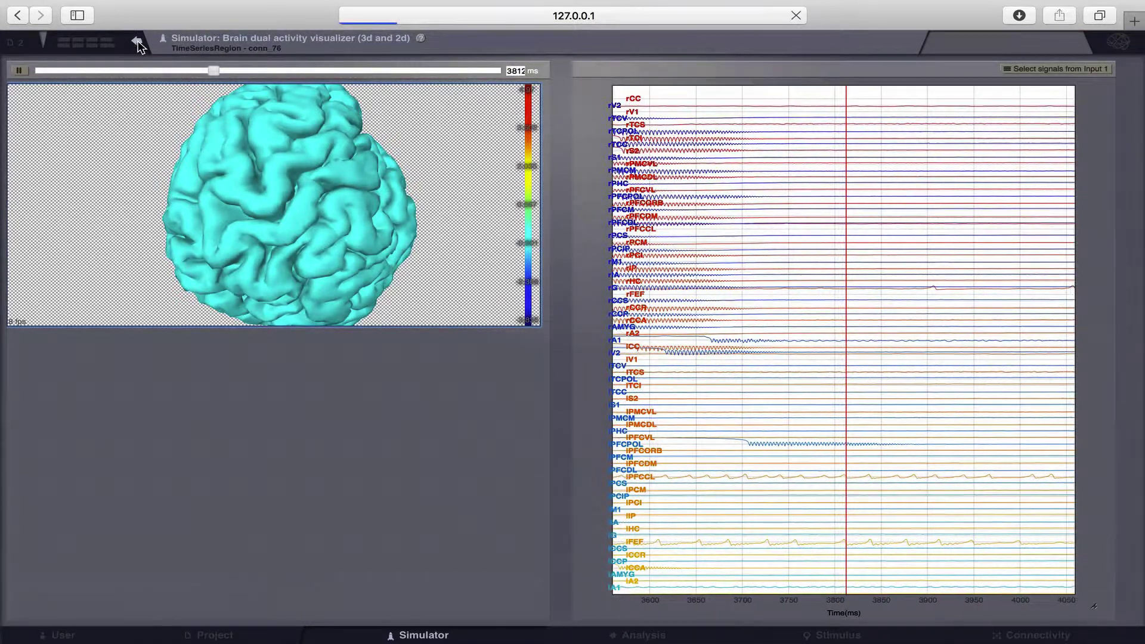